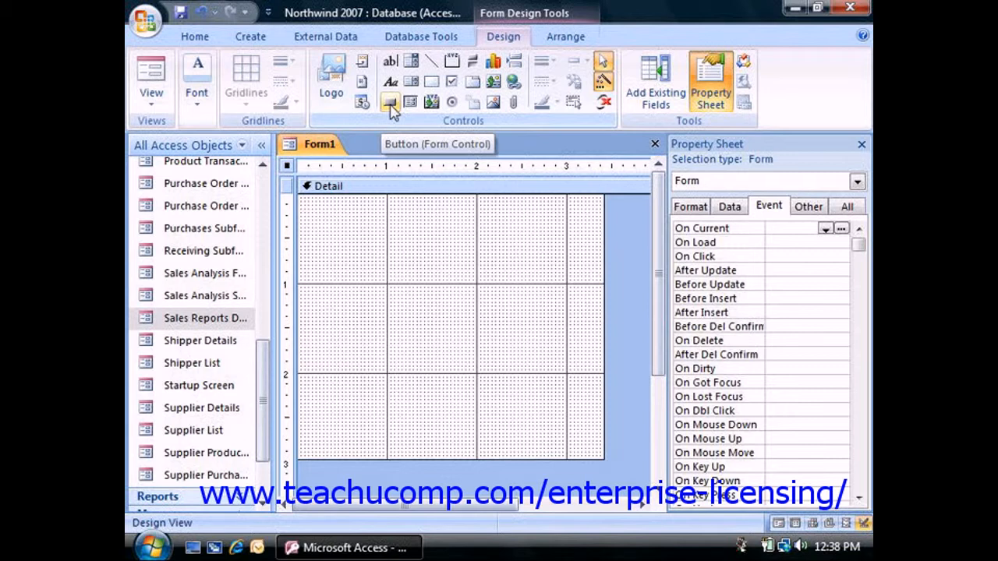
Step: Add a command button to the form's Detail section and set it to run the ReportBeep macro from the Miscellaneous actions
left_click(389, 103)
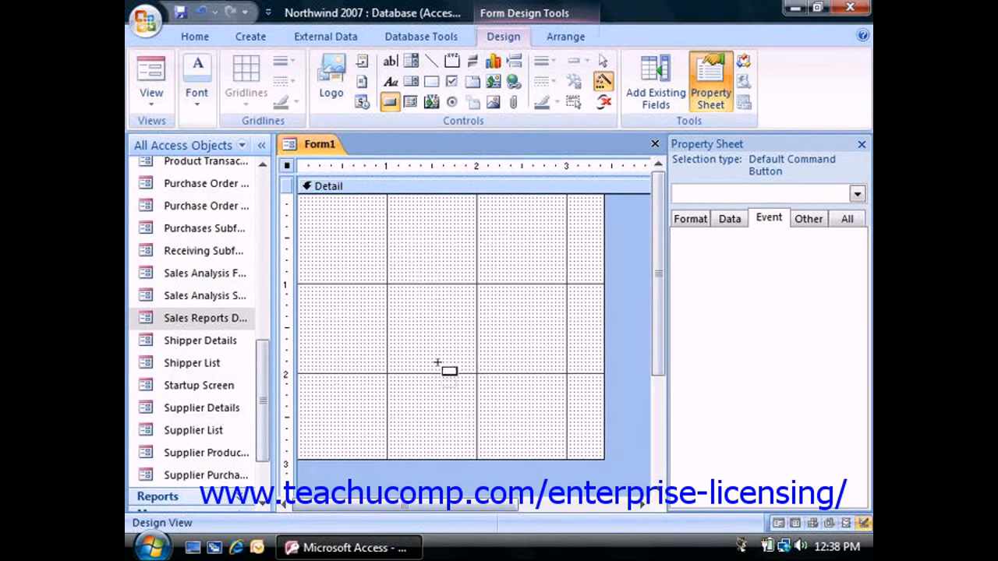
left_click_drag(427, 362, 485, 376)
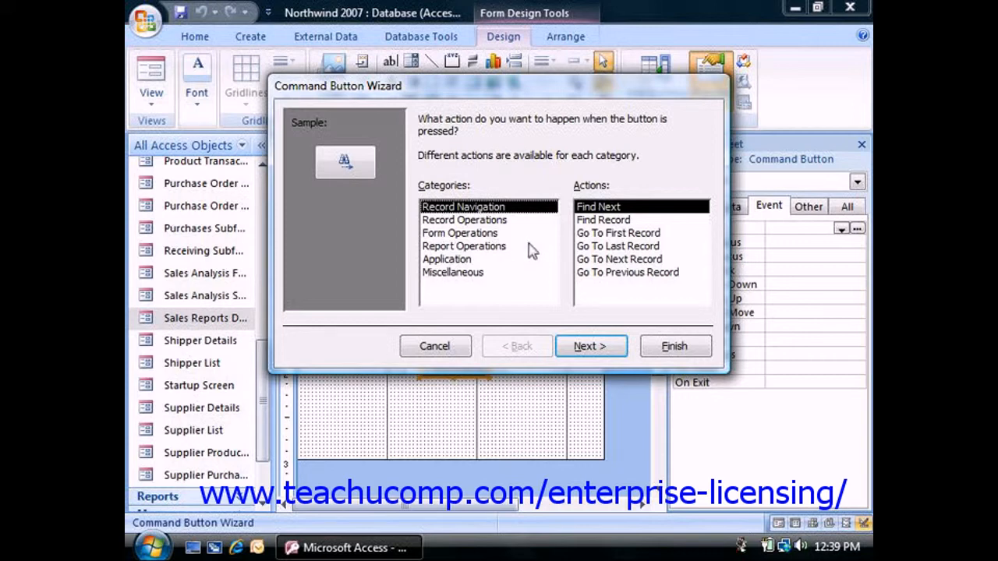
left_click(459, 277)
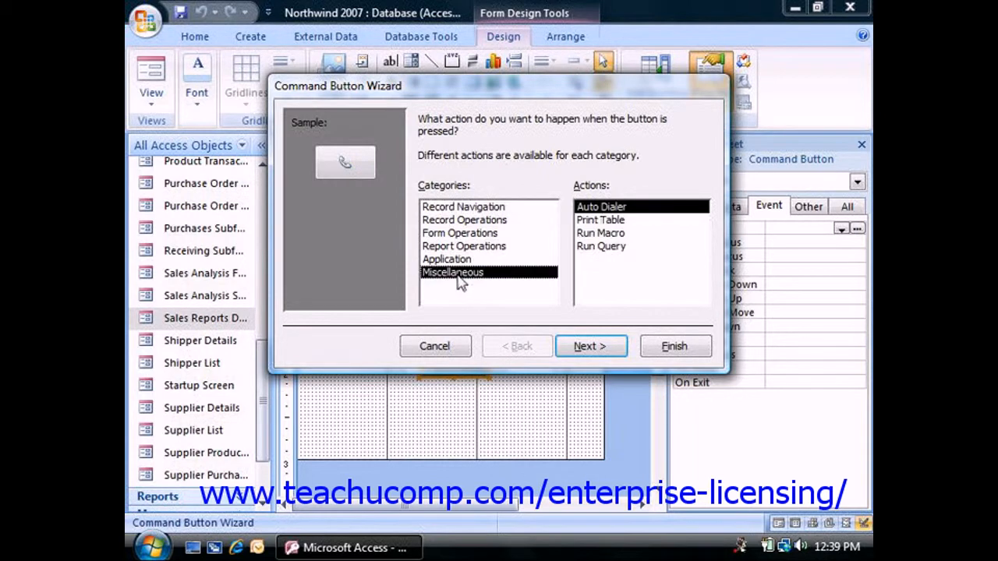
left_click(597, 235)
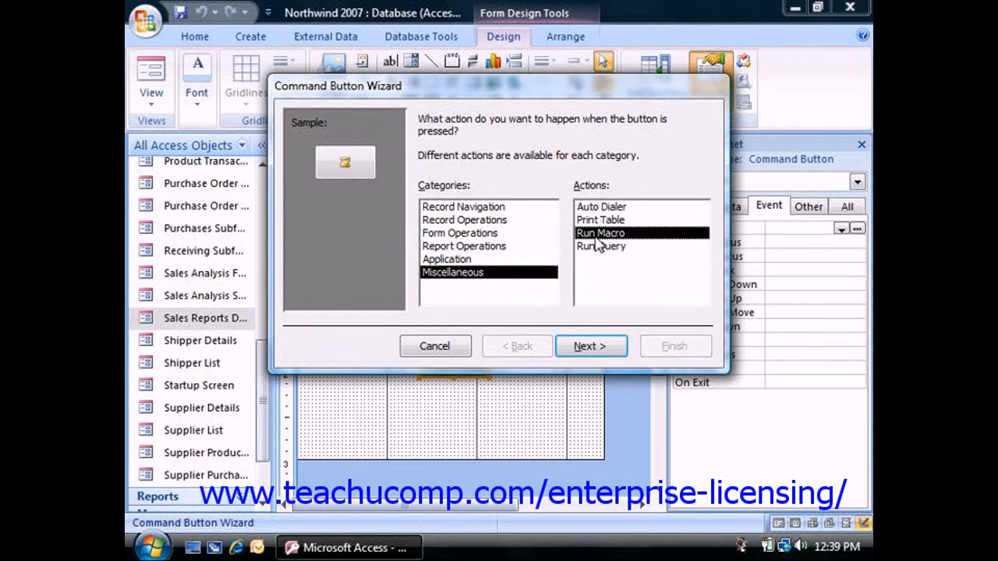
left_click(597, 349)
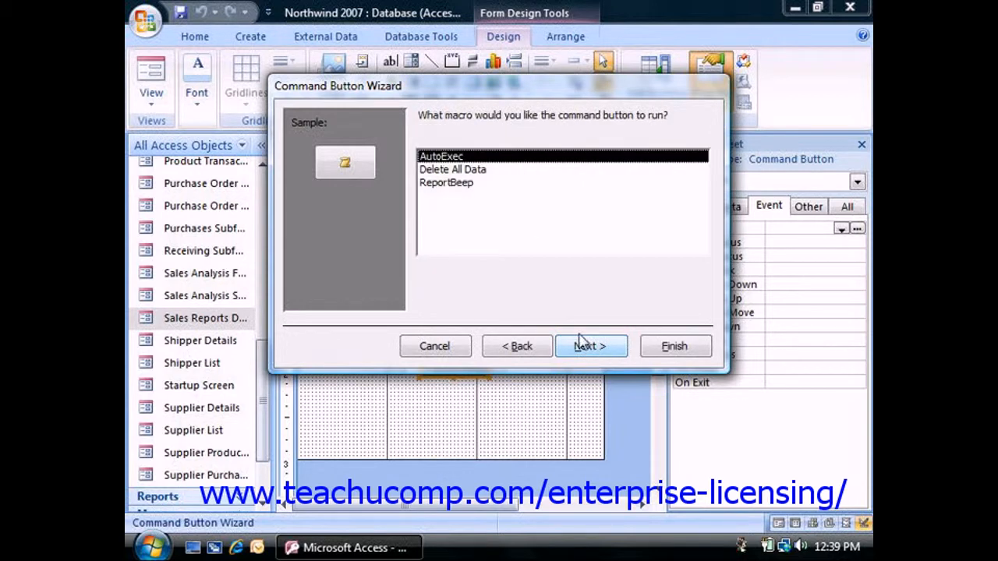
left_click(459, 185)
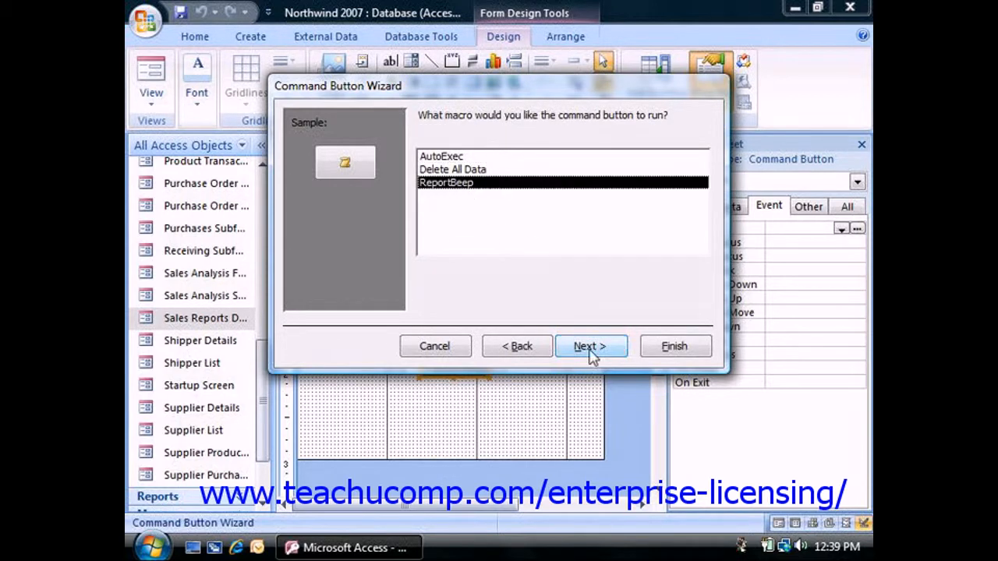
left_click(590, 349)
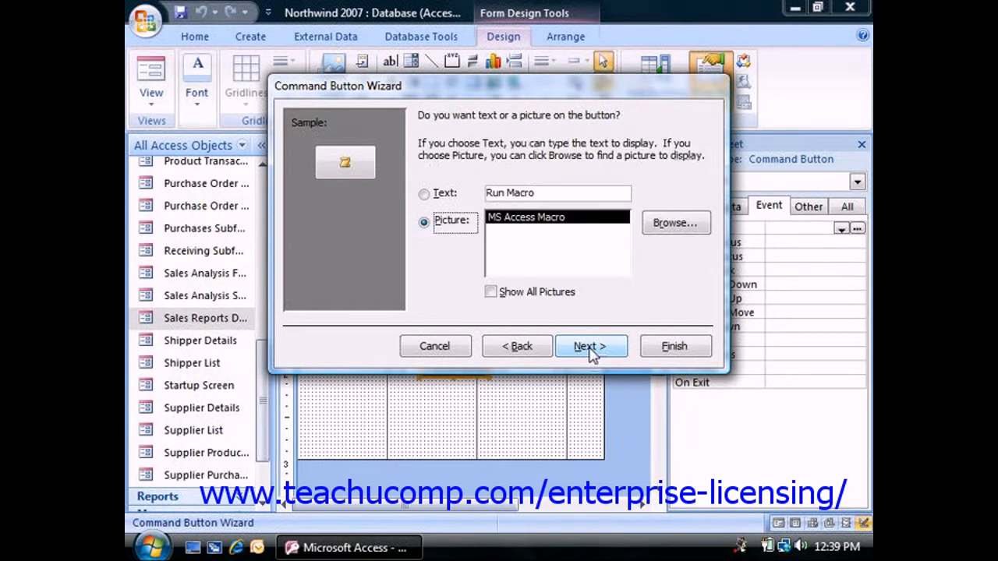
Step: Give the command button the text "Run Report" instead of a picture and finish the wizard with the default button name
left_click(424, 194)
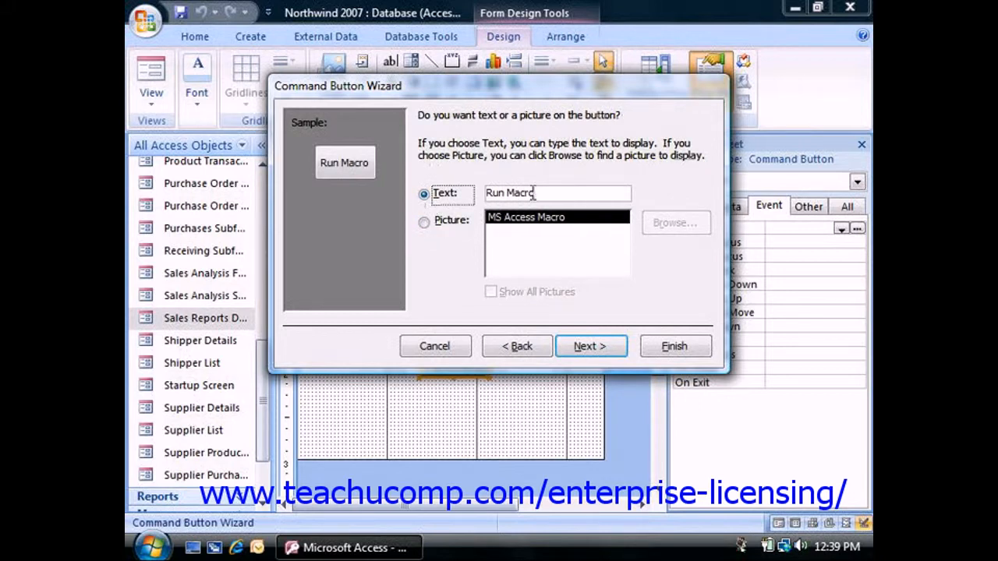
key("BackSpace")
key("BackSpace")
key("BackSpace")
key("BackSpace")
key("BackSpace")
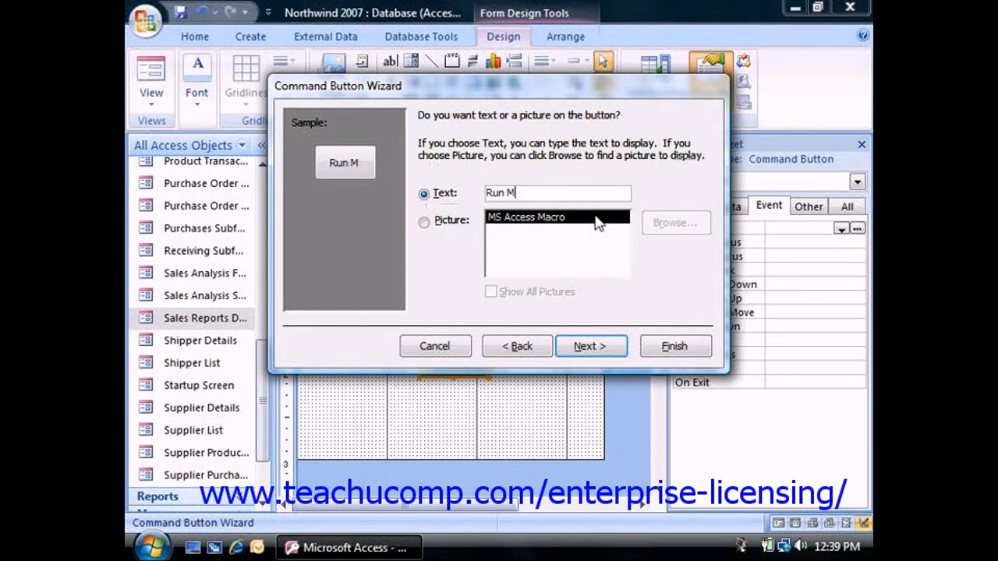
type("Report")
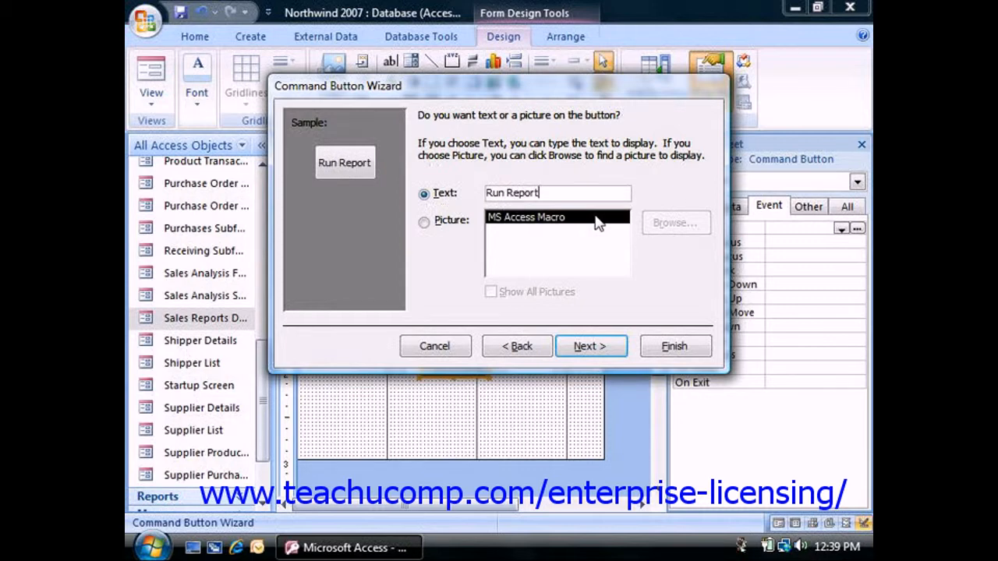
left_click(594, 348)
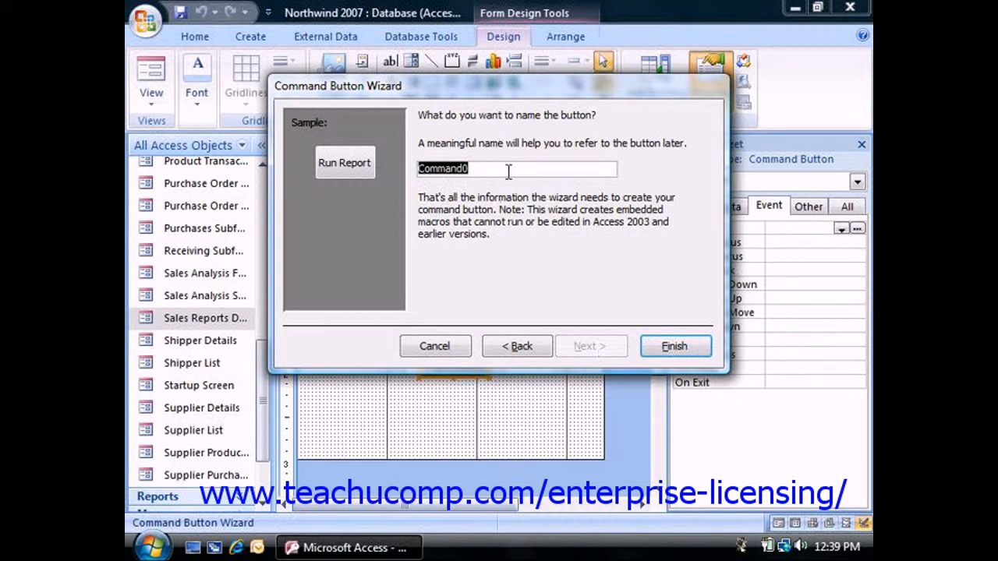
left_click(675, 348)
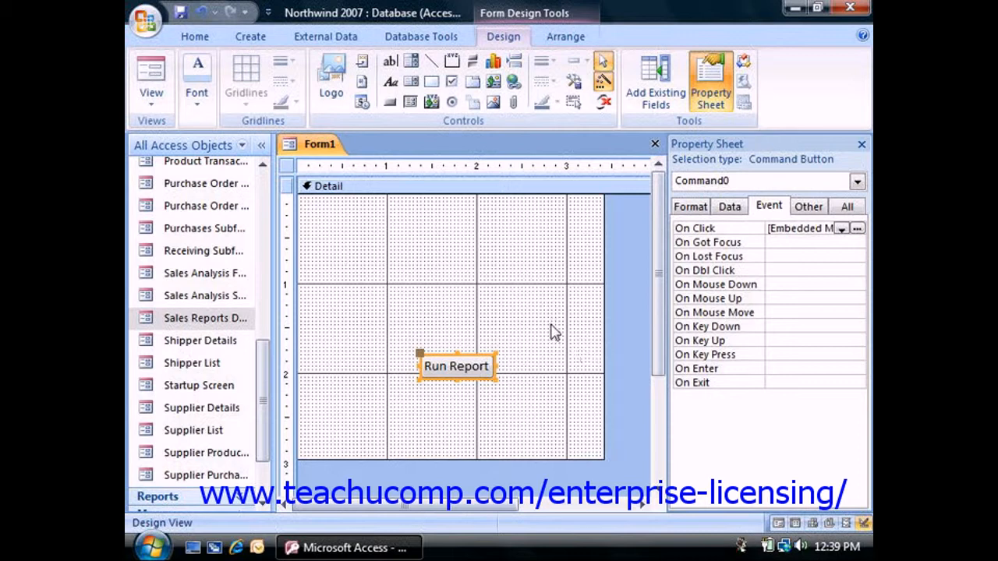
Step: Set the Run Report button's On Click event to the ReportBeep macro, and clear that event property again
left_click(769, 211)
left_click(740, 230)
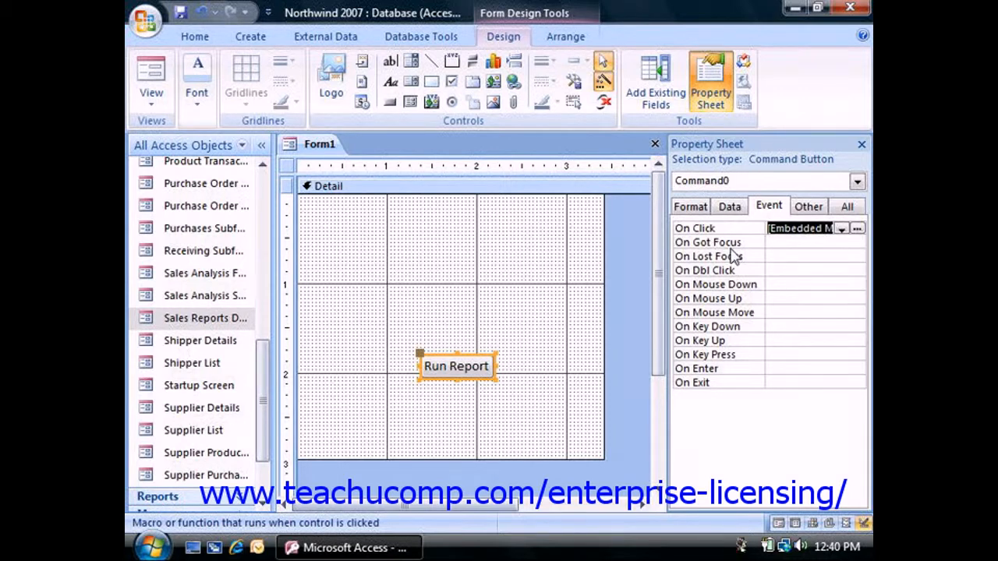
left_click(766, 311)
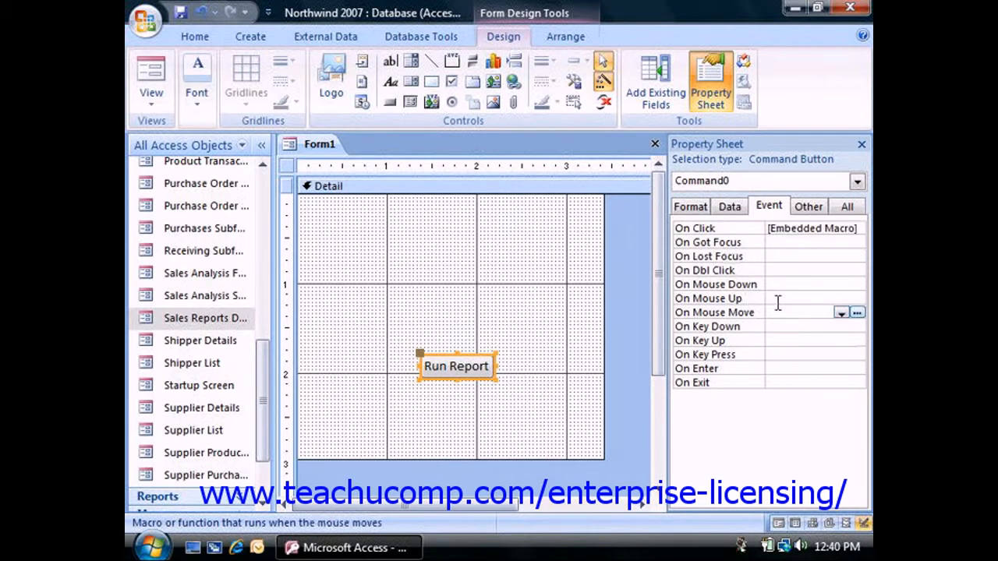
left_click(789, 227)
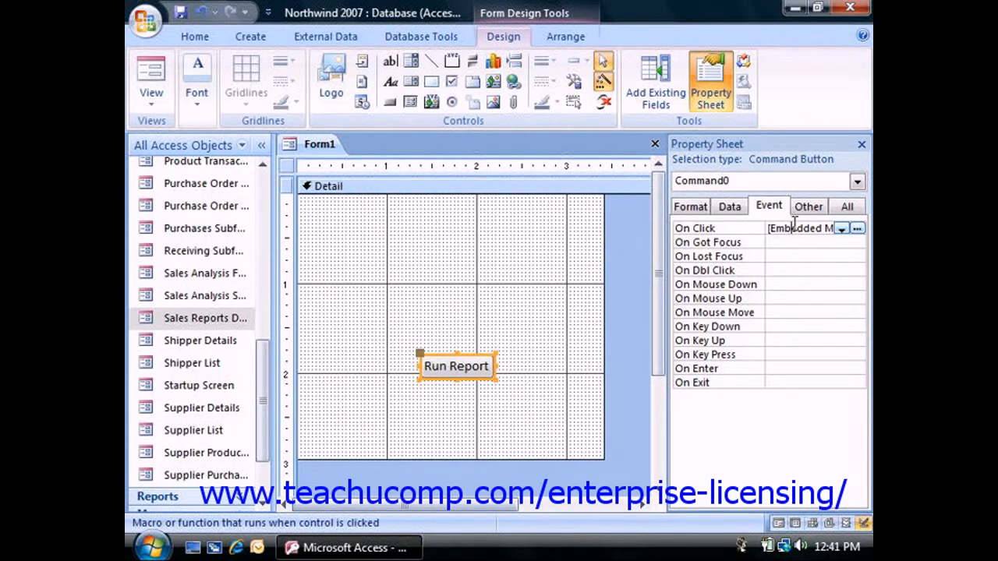
left_click(842, 229)
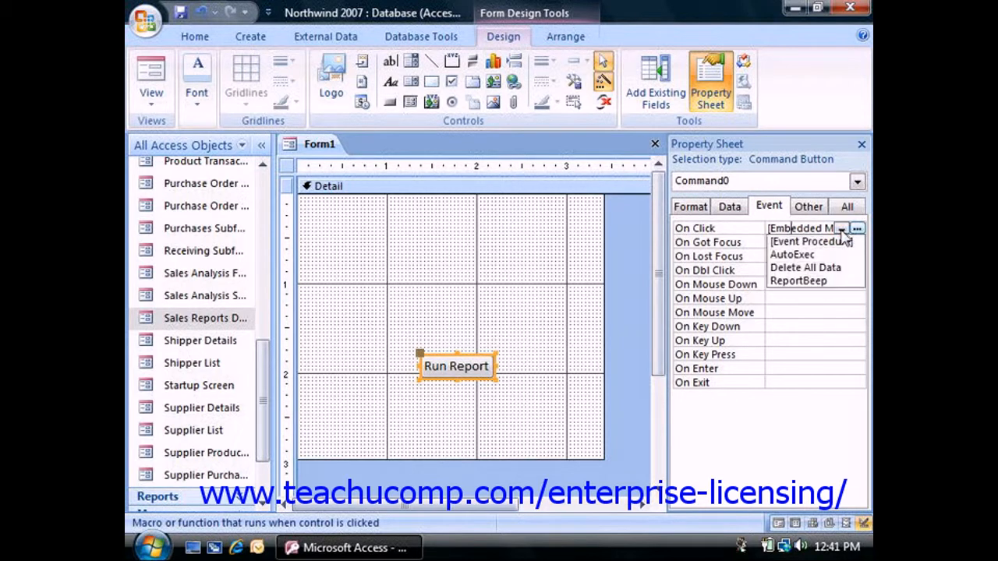
left_click(817, 282)
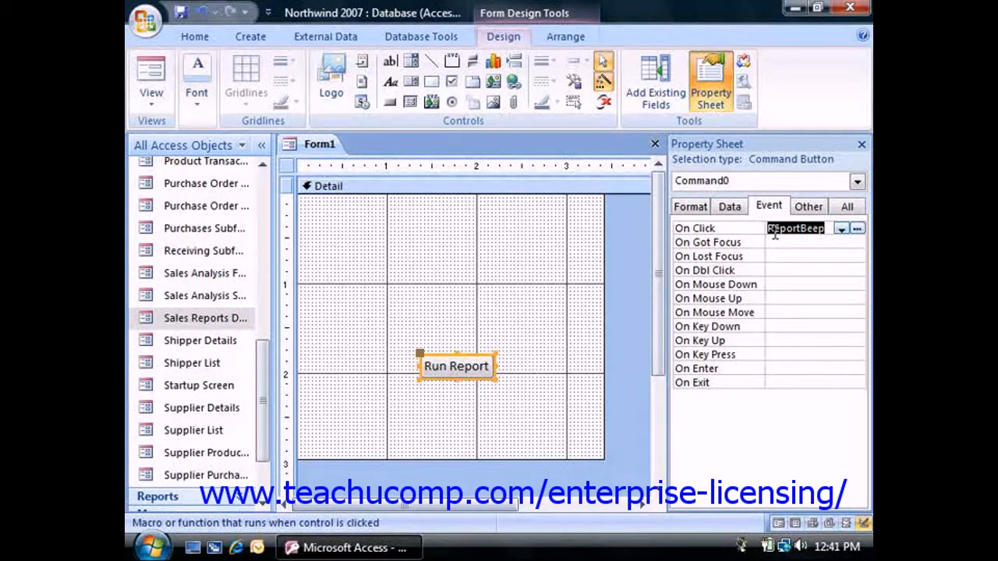
key("Delete")
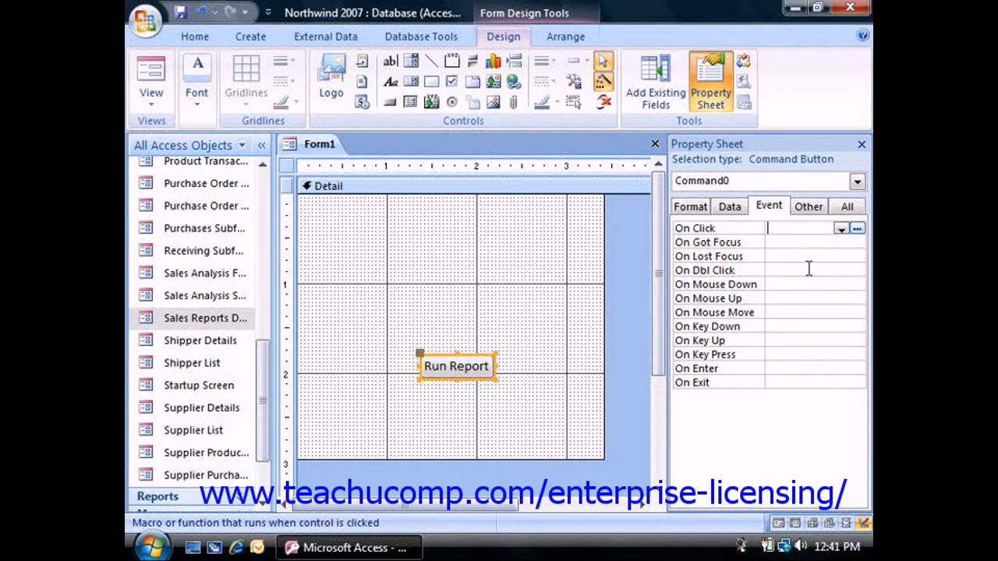
Step: Draw a second command button above the Run Report button and cancel the Command Button Wizard
left_click(406, 263)
left_click(389, 101)
left_click_drag(409, 277, 488, 315)
left_click(434, 347)
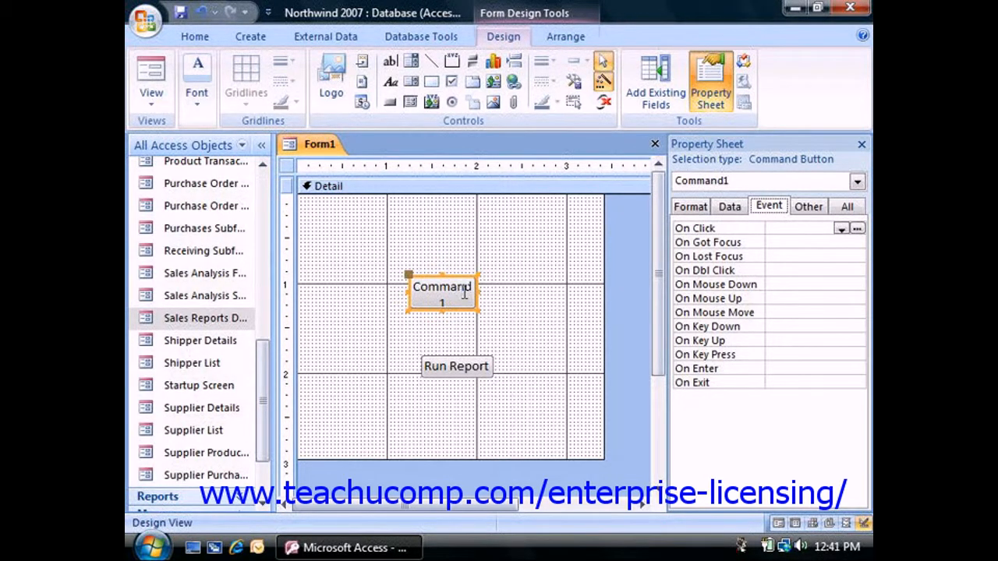
Step: Build an embedded macro with a Beep action for the new button's On Click event and save it to the property
left_click(858, 230)
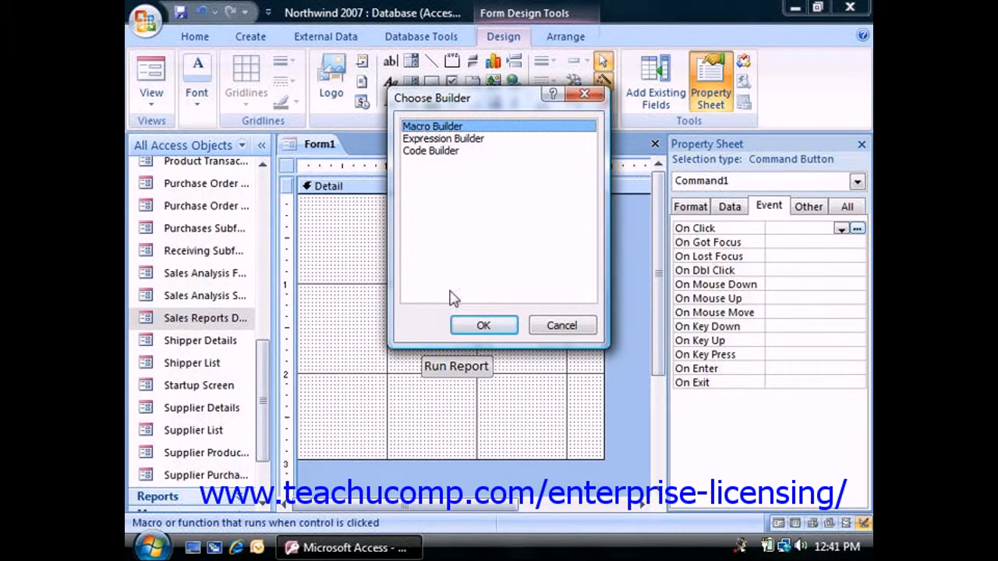
left_click(483, 325)
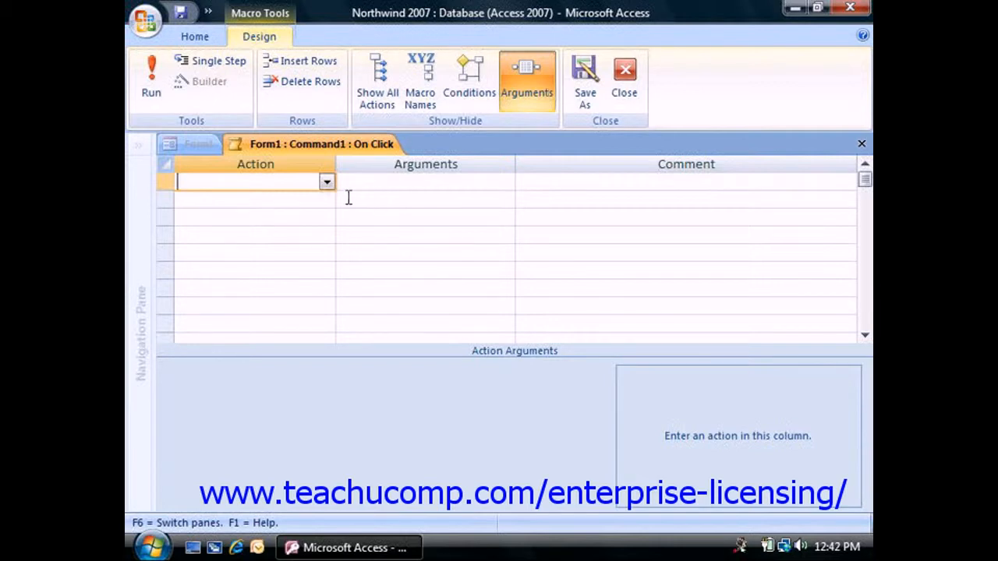
left_click(326, 184)
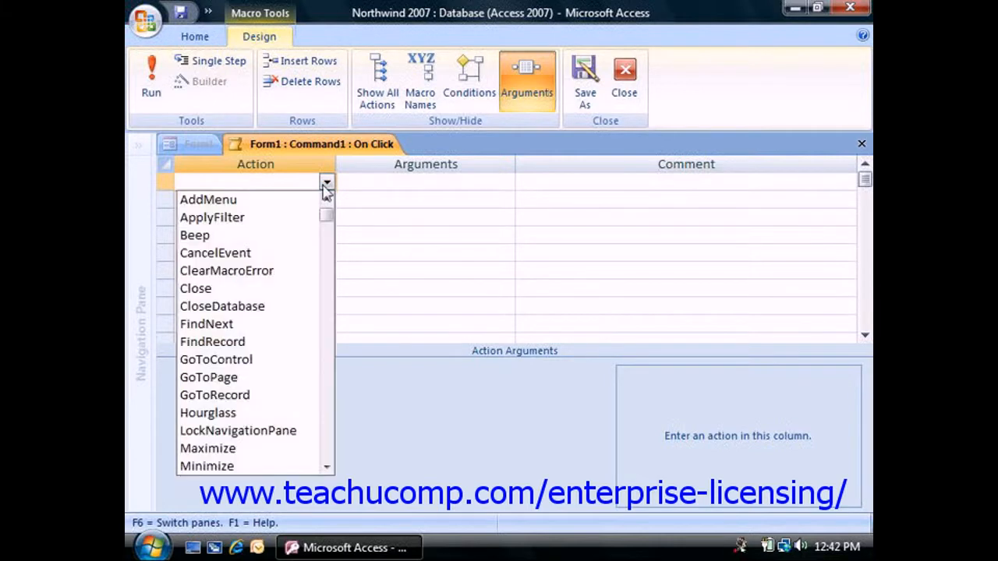
left_click(260, 237)
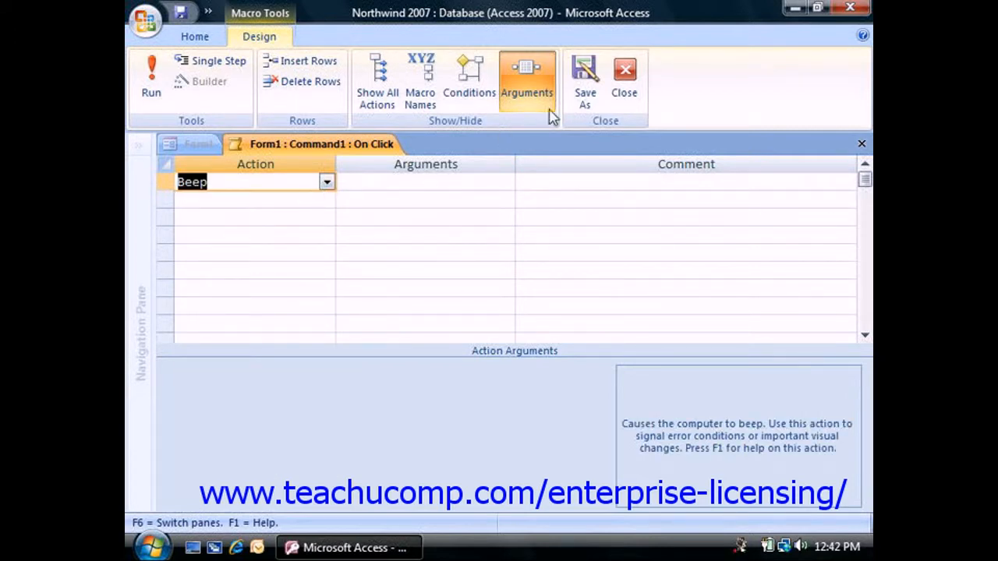
left_click(630, 92)
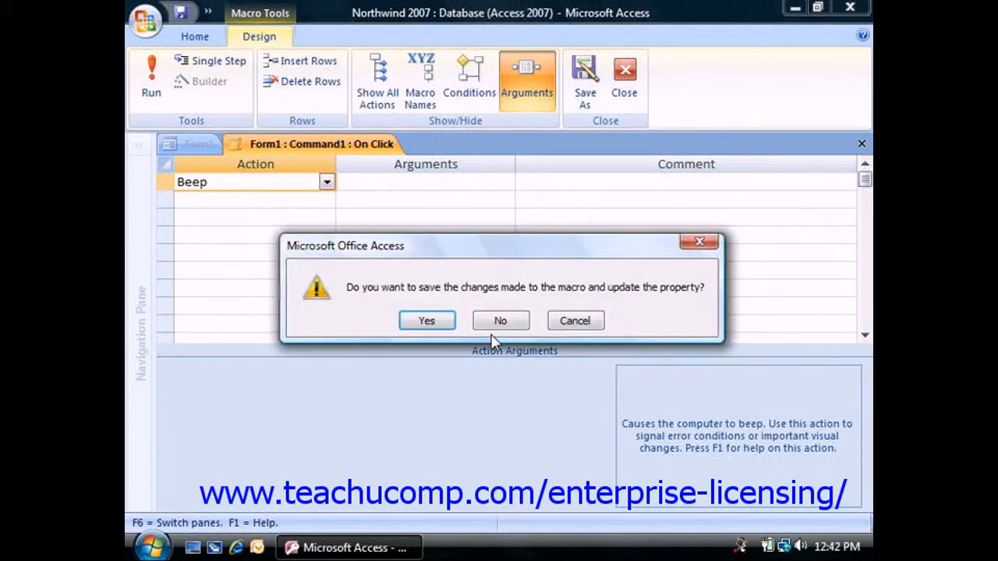
left_click(426, 322)
Step: Test the Command1 and Run Report buttons in Form View and return the form to Design View
left_click(159, 108)
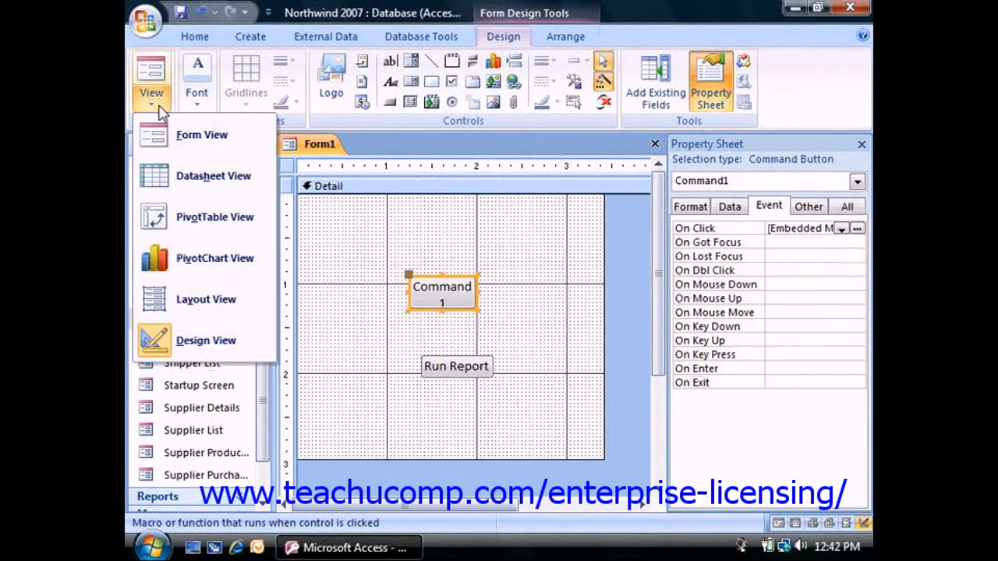
left_click(179, 134)
left_click(458, 258)
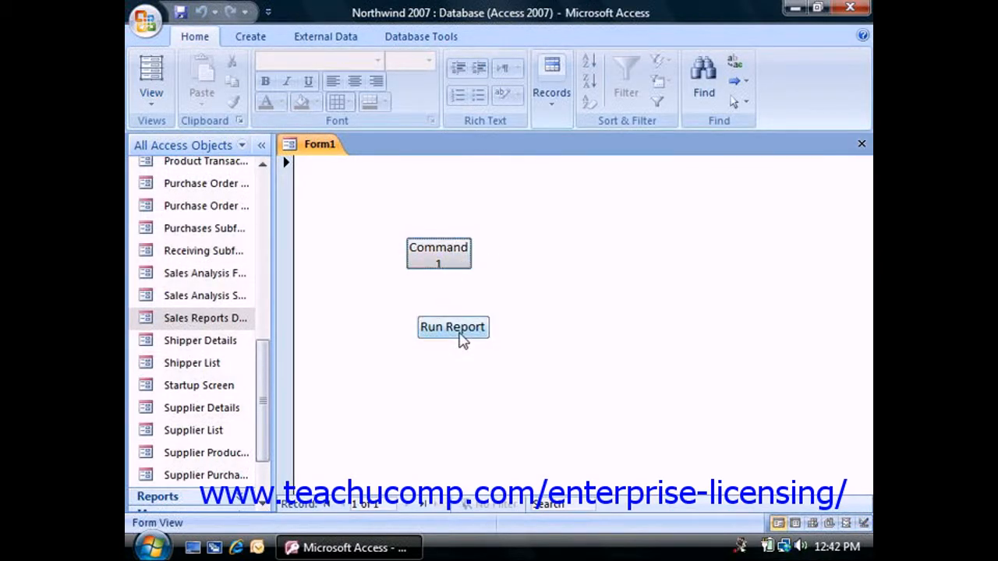
left_click(460, 336)
left_click(149, 105)
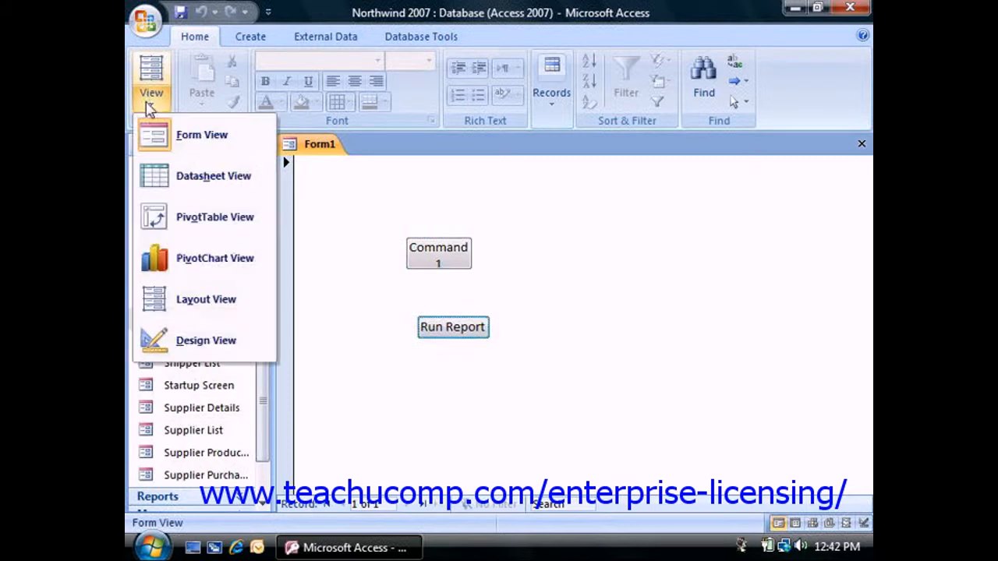
left_click(202, 340)
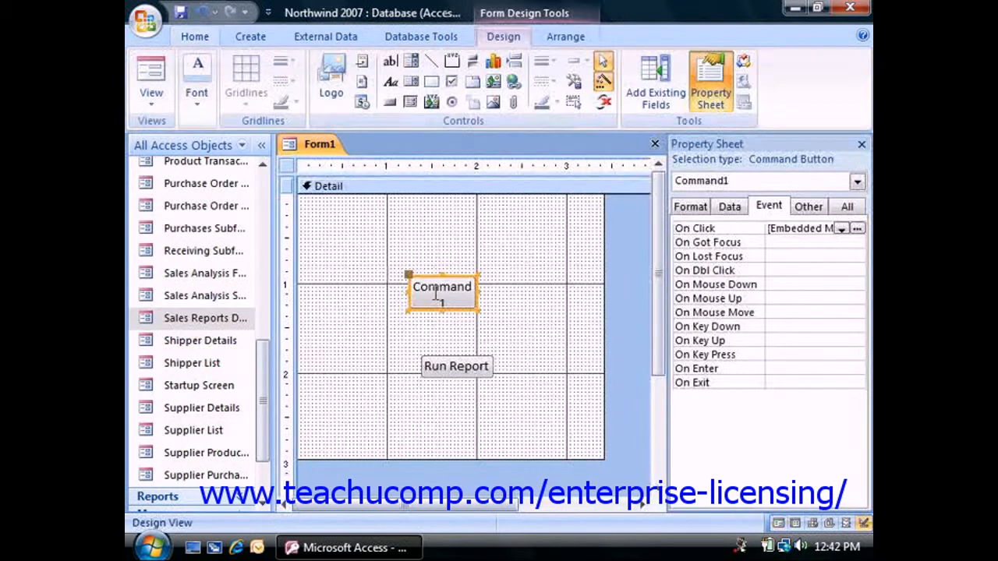
Step: Check the upper button's On Click property against the database's list of standalone macros, and deselect the button
left_click(796, 230)
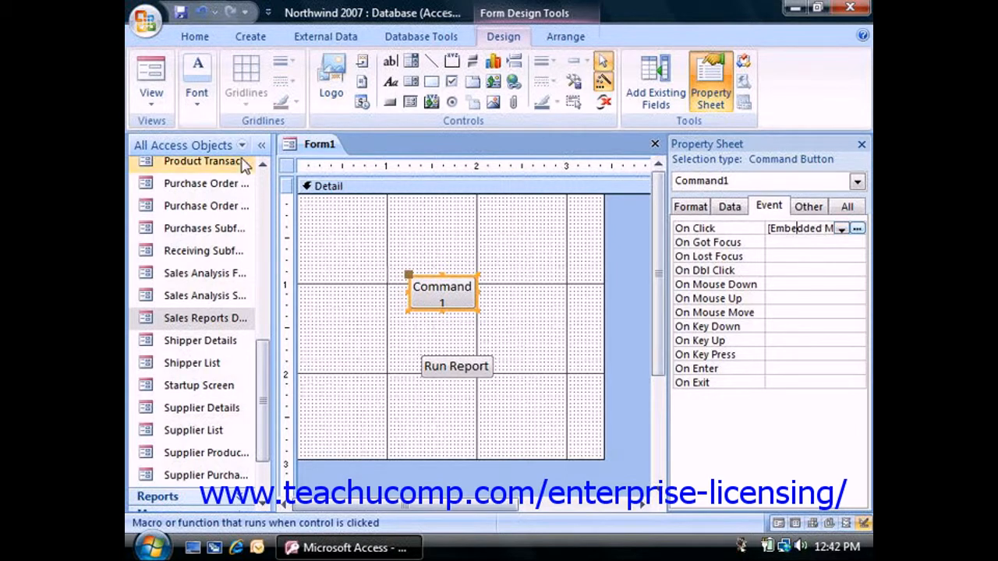
left_click_drag(261, 385, 272, 451)
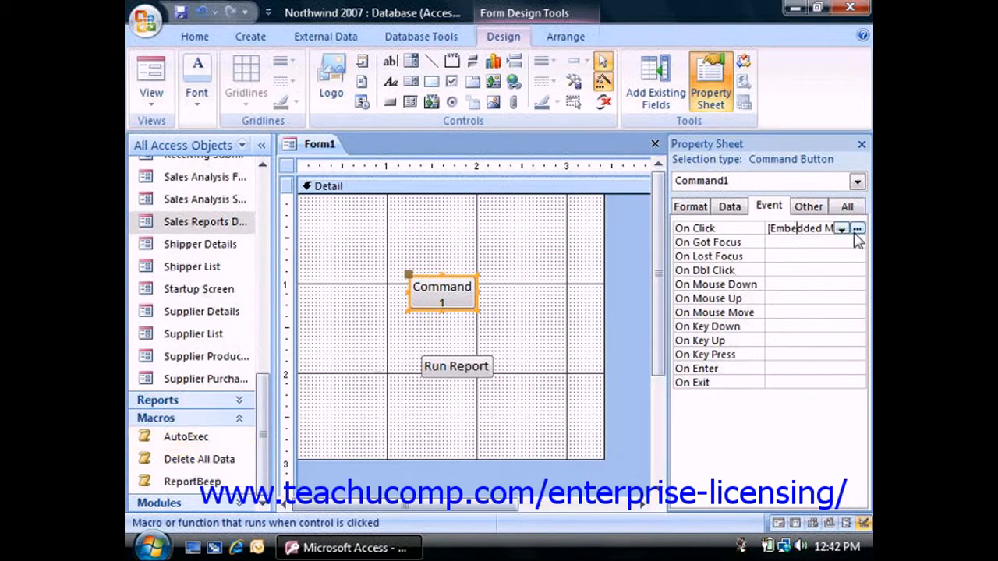
left_click(500, 288)
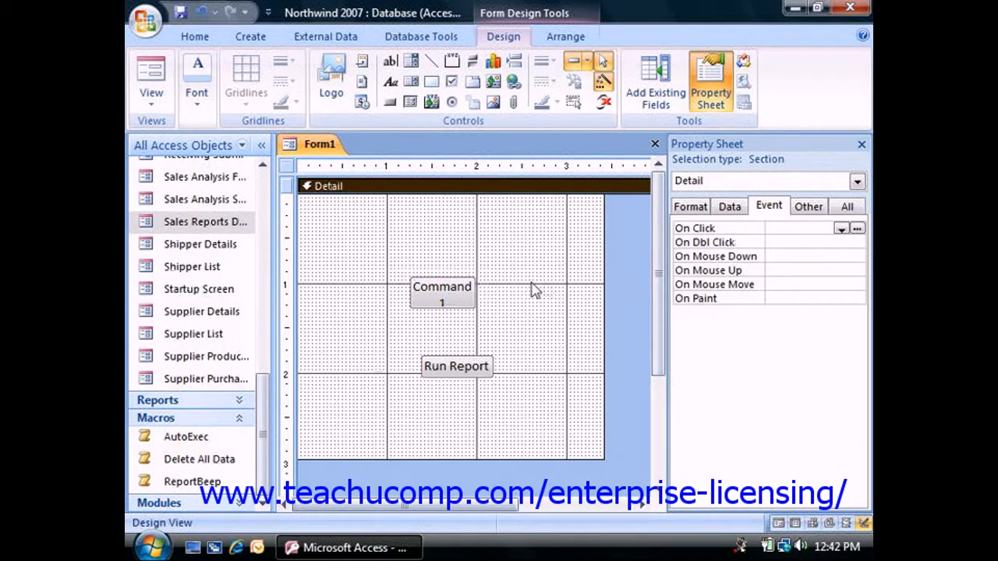